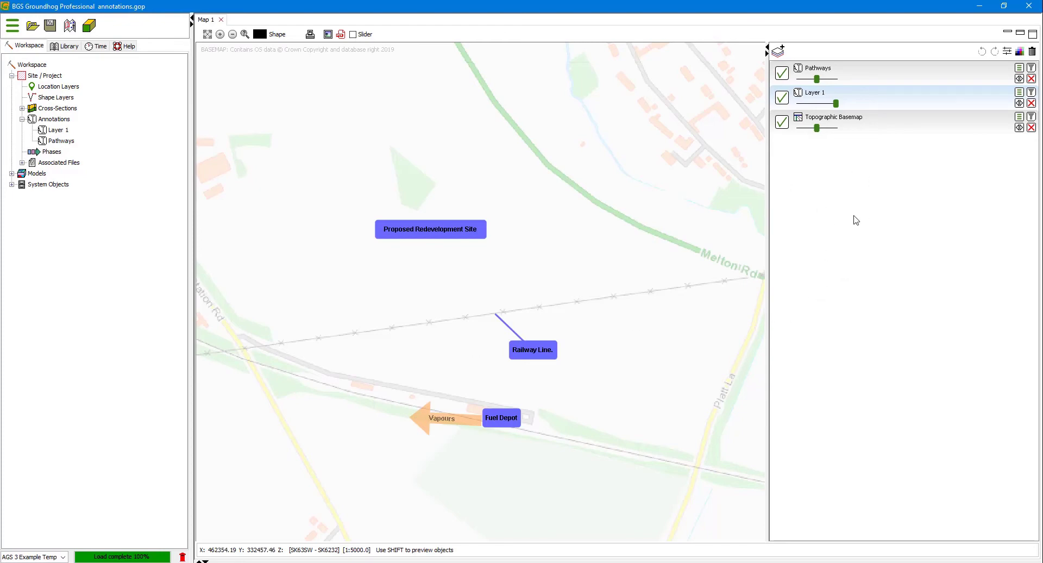
Step: Create a new annotation layer named Graphics on the map and make it the active layer
{"action": "right_click", "coordinate": [839, 248]}
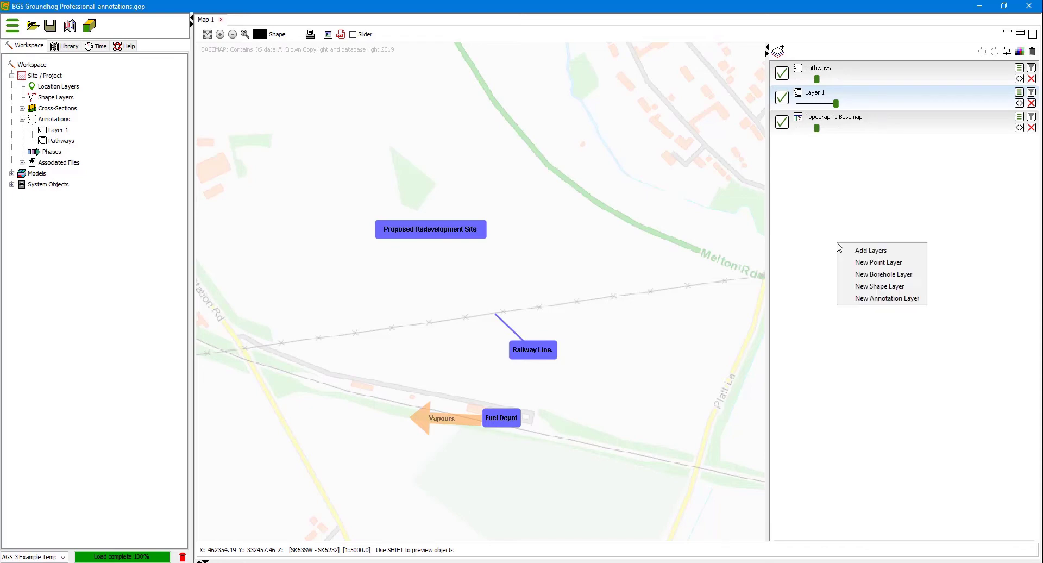
{"action": "left_click", "coordinate": [874, 298]}
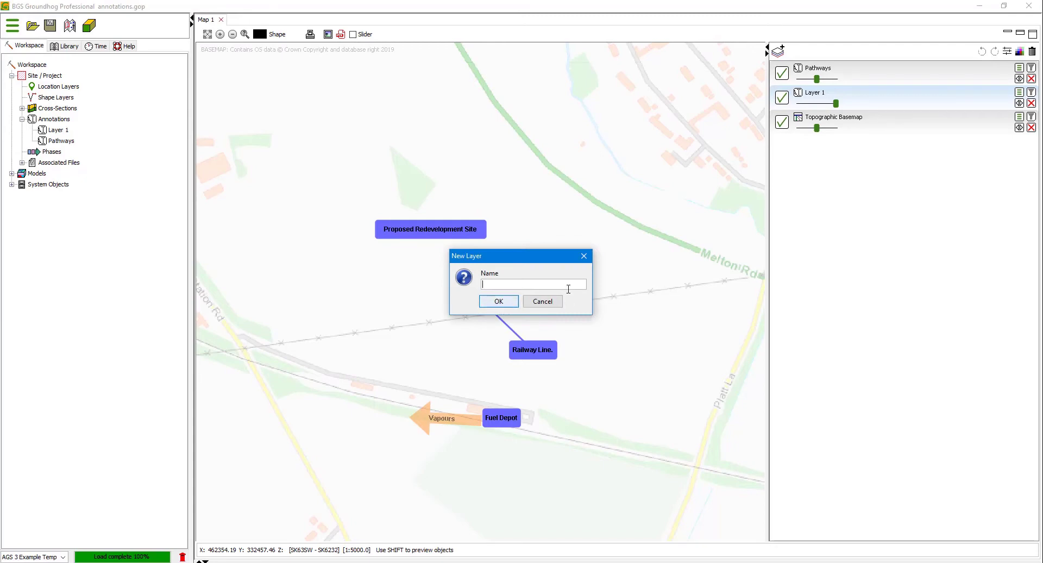
{"action": "type", "text": "Graphics"}
{"action": "key", "text": "Return"}
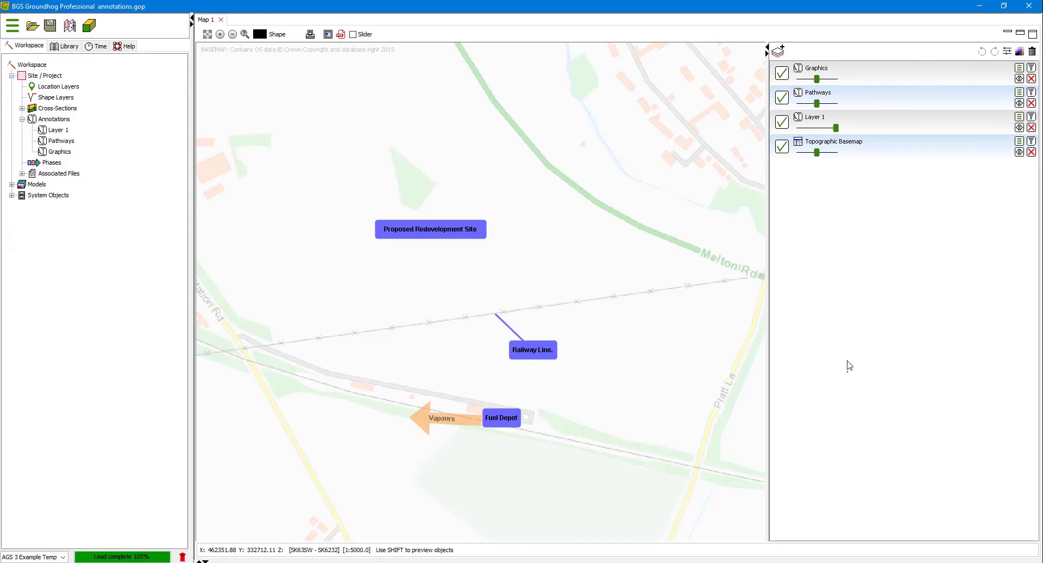
{"action": "left_click", "coordinate": [855, 75]}
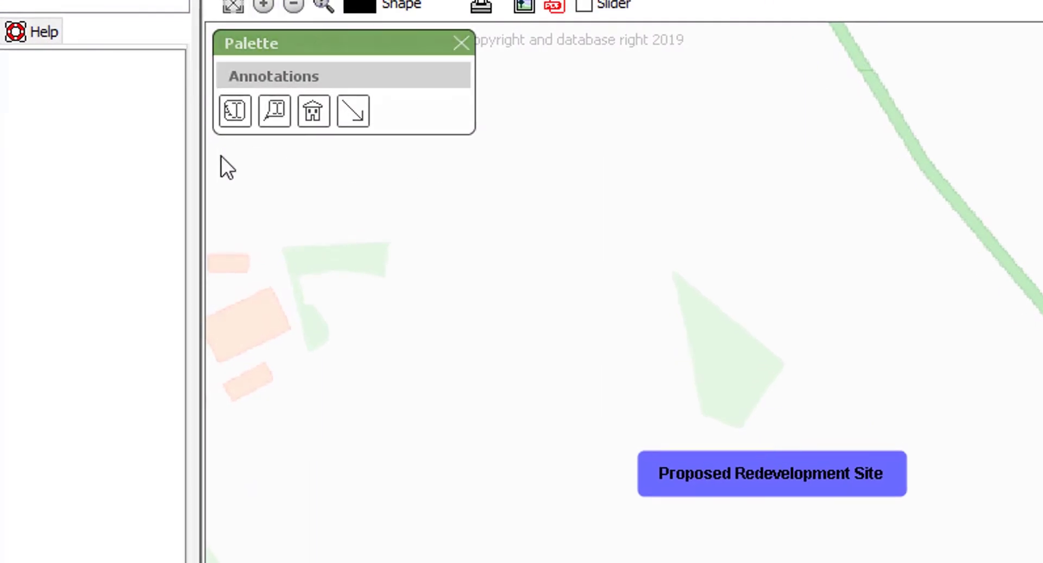
Step: Place a Residence picture annotation on the map, west of the orange Vapours arrow near the yellow road
{"action": "left_click", "coordinate": [313, 112]}
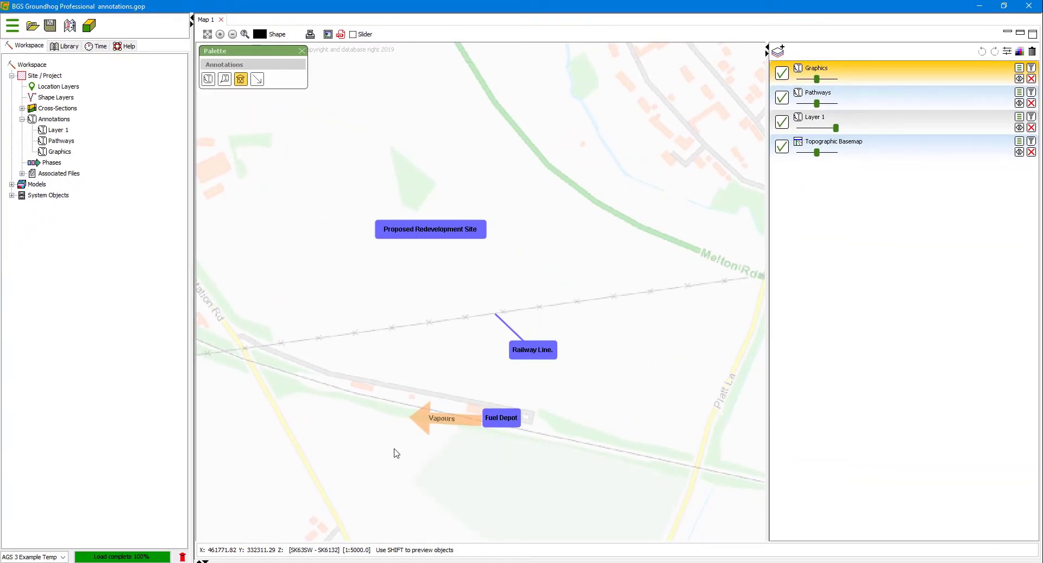
{"action": "left_click", "coordinate": [300, 403]}
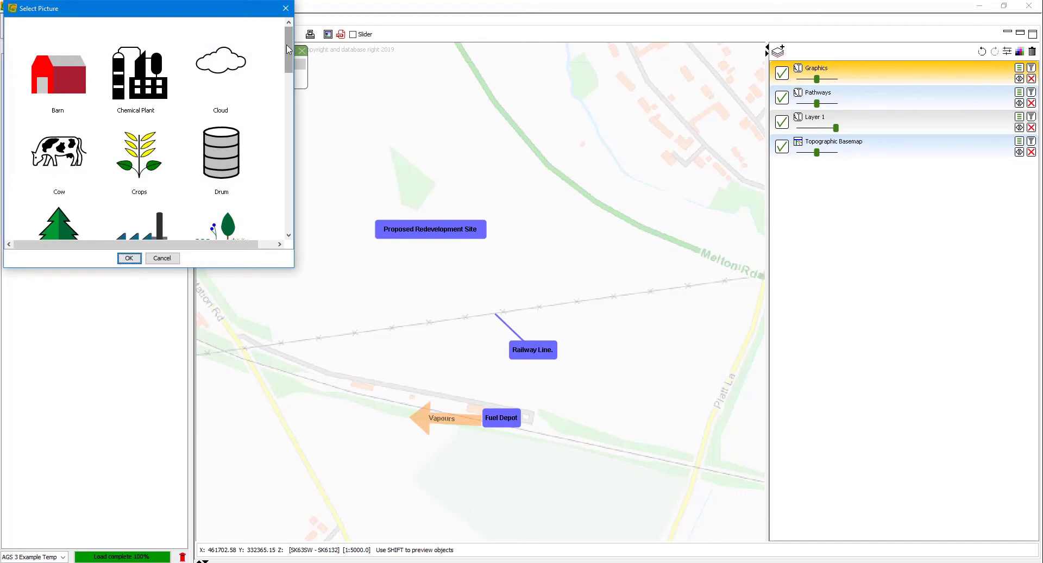
{"action": "mouse_move", "coordinate": [287, 46]}
{"action": "left_mouse_down"}
{"action": "mouse_move", "coordinate": [281, 203]}
{"action": "mouse_move", "coordinate": [284, 43]}
{"action": "left_mouse_up"}
{"action": "left_click_drag", "start_coordinate": [290, 53], "coordinate": [278, 142]}
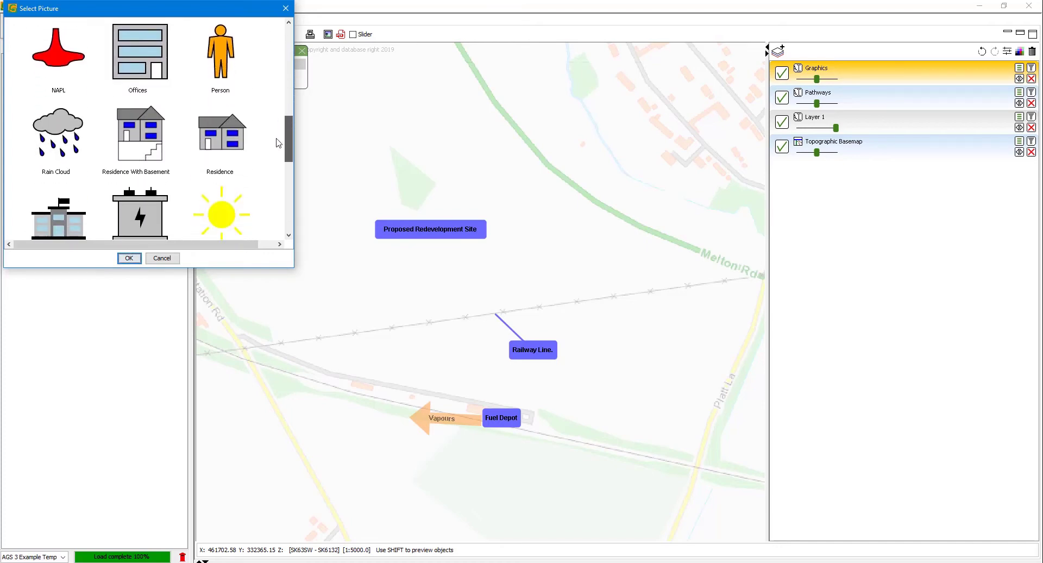
{"action": "left_click", "coordinate": [219, 139]}
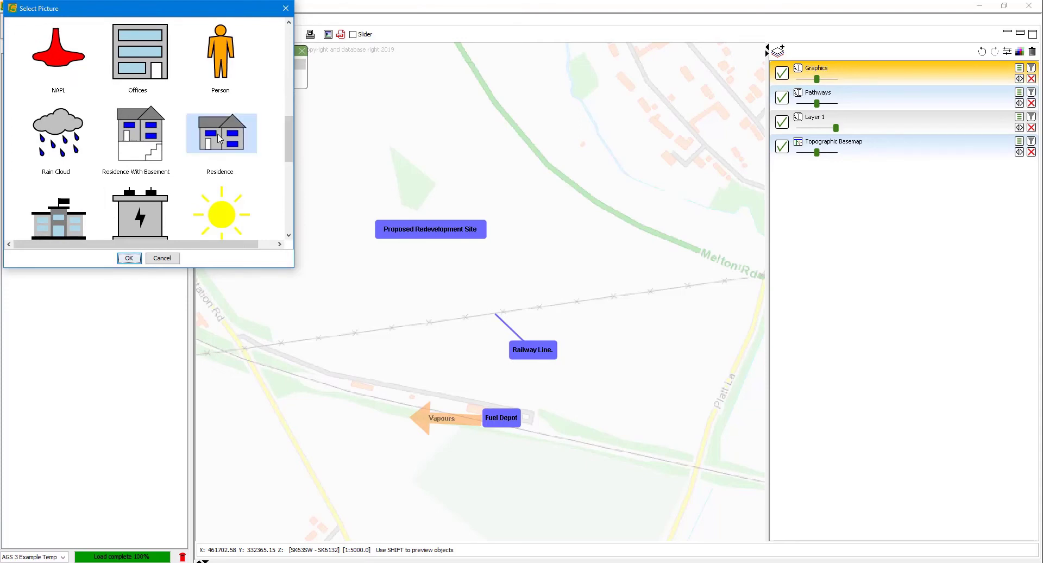
{"action": "left_click", "coordinate": [130, 259]}
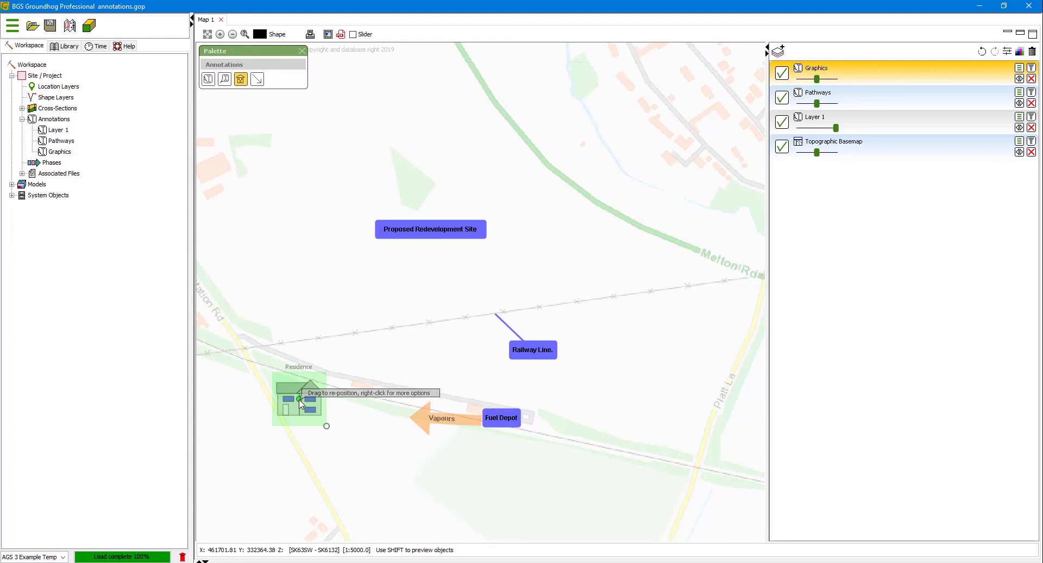
Step: Move the Residence picture slightly southeast and enlarge it a little
{"action": "left_click_drag", "start_coordinate": [301, 402], "coordinate": [314, 413]}
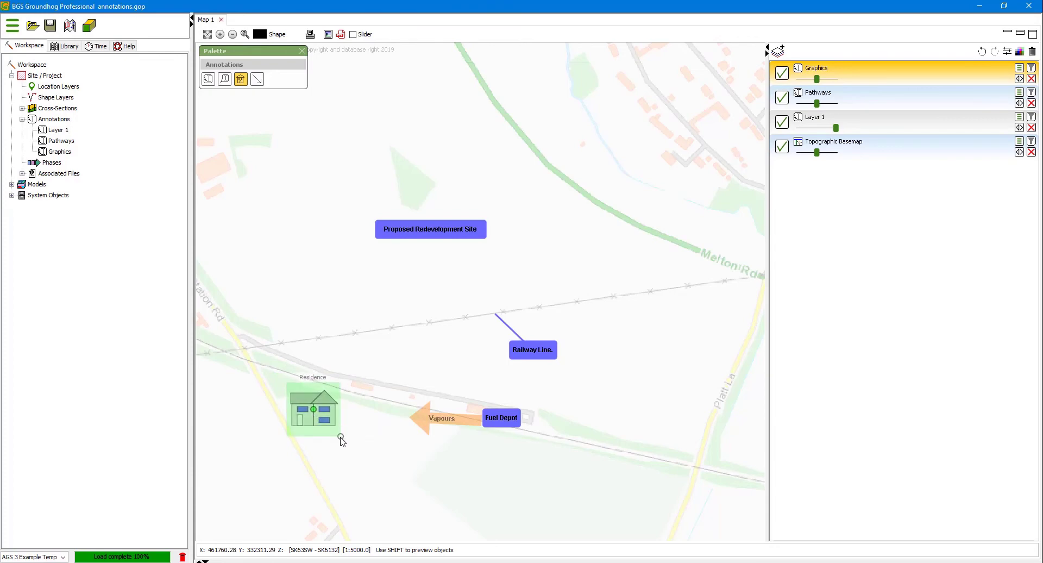
{"action": "mouse_move", "coordinate": [341, 436]}
{"action": "left_mouse_down"}
{"action": "mouse_move", "coordinate": [356, 452]}
{"action": "mouse_move", "coordinate": [345, 443]}
{"action": "left_mouse_up"}
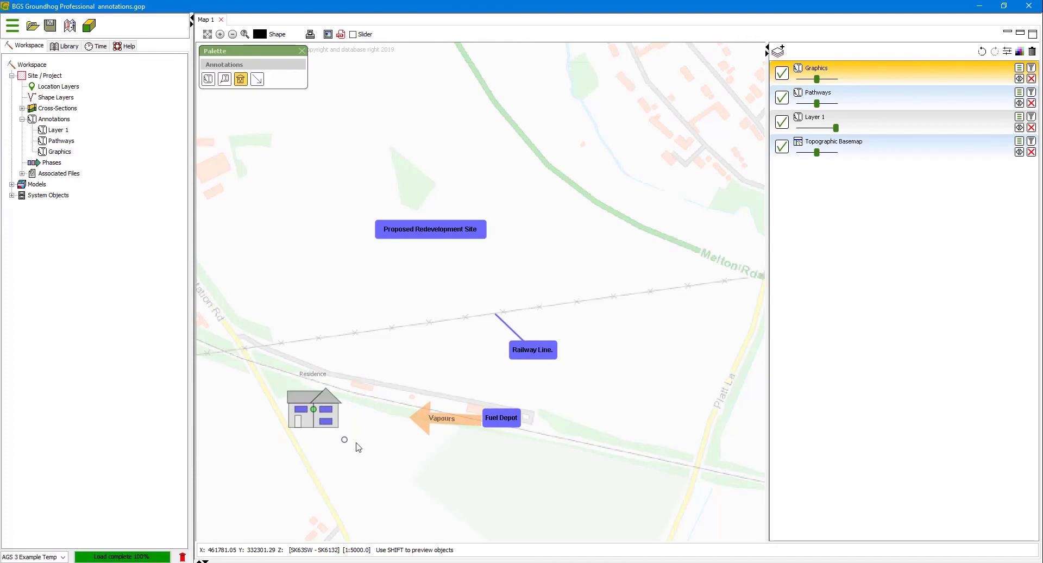
{"action": "scroll", "coordinate": [359, 446], "scroll_direction": "up", "scroll_amount": 2}
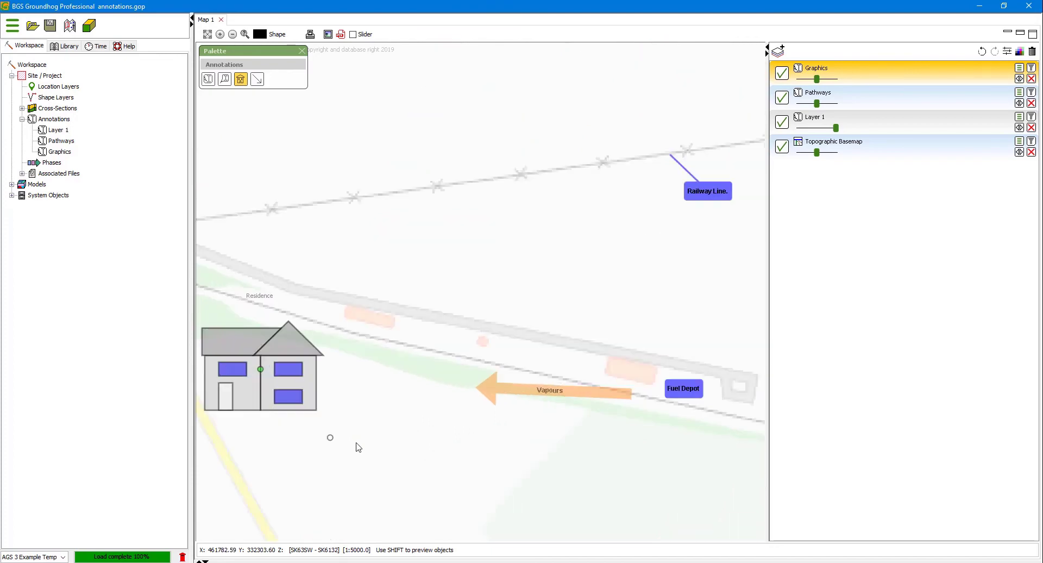
{"action": "scroll", "coordinate": [358, 446], "scroll_direction": "down", "scroll_amount": 2}
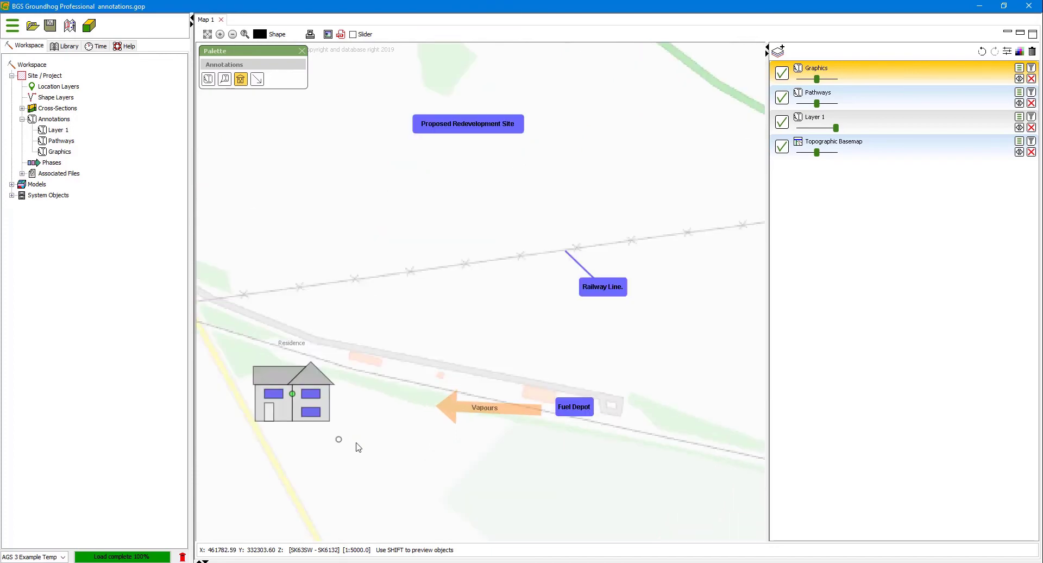
{"action": "scroll", "coordinate": [358, 446], "scroll_direction": "down", "scroll_amount": 1}
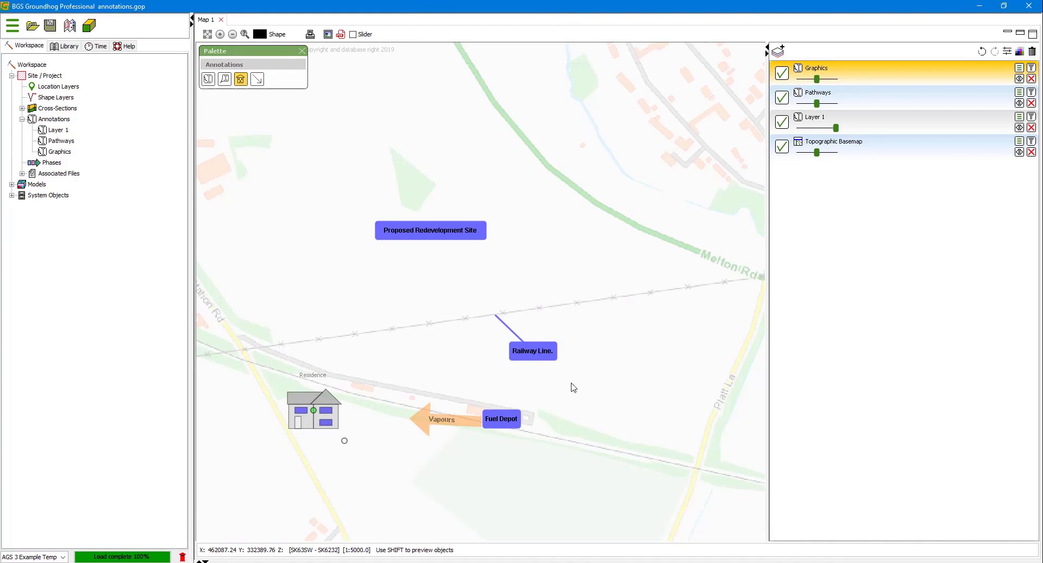
Step: Place a Wildlife picture annotation on the map, east of the Fuel Depot label
{"action": "left_click", "coordinate": [623, 402]}
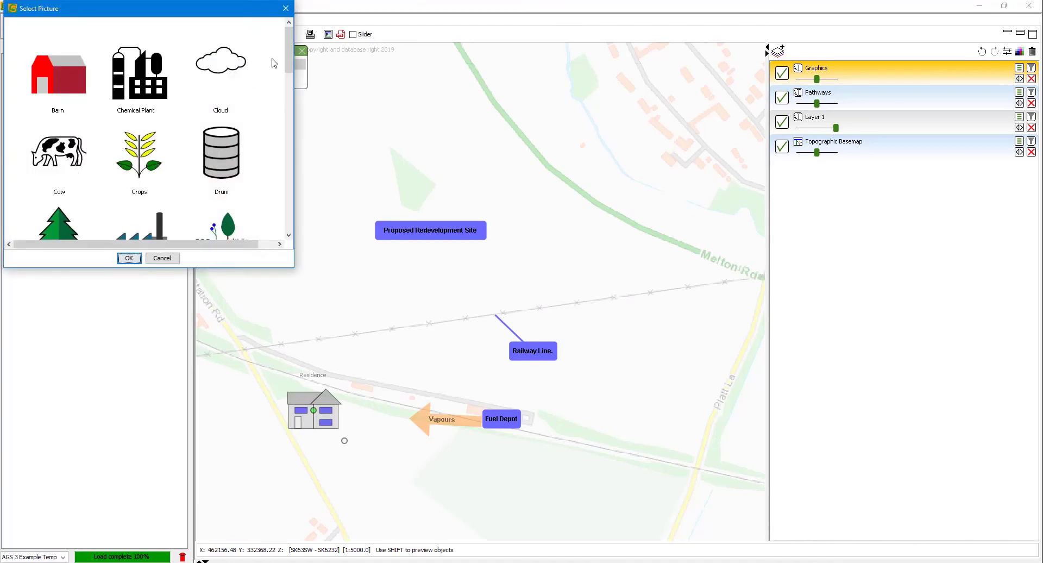
{"action": "scroll", "coordinate": [107, 188], "scroll_direction": "down", "scroll_amount": 10}
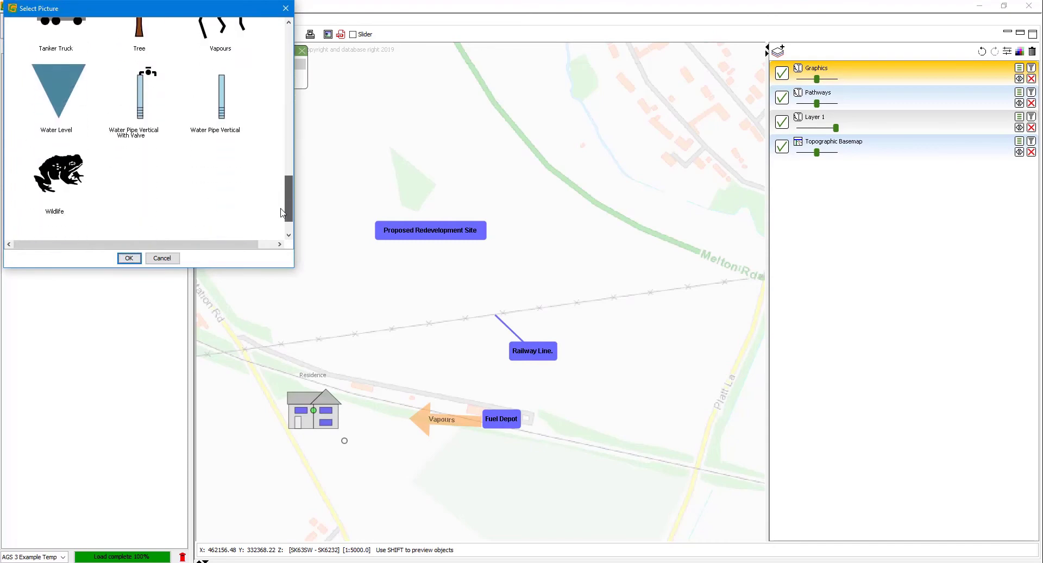
{"action": "left_click", "coordinate": [67, 177]}
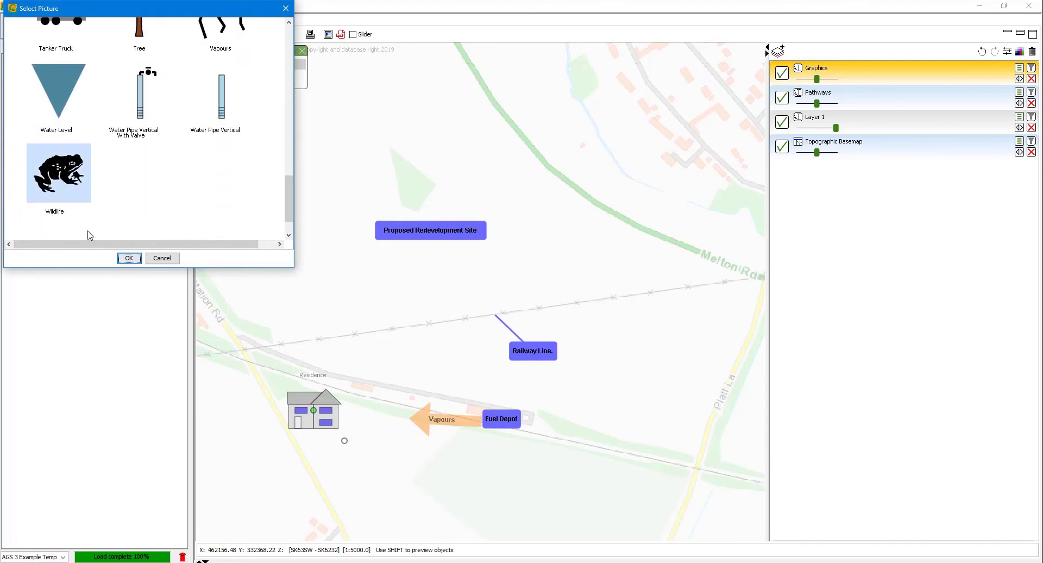
{"action": "left_click", "coordinate": [129, 259]}
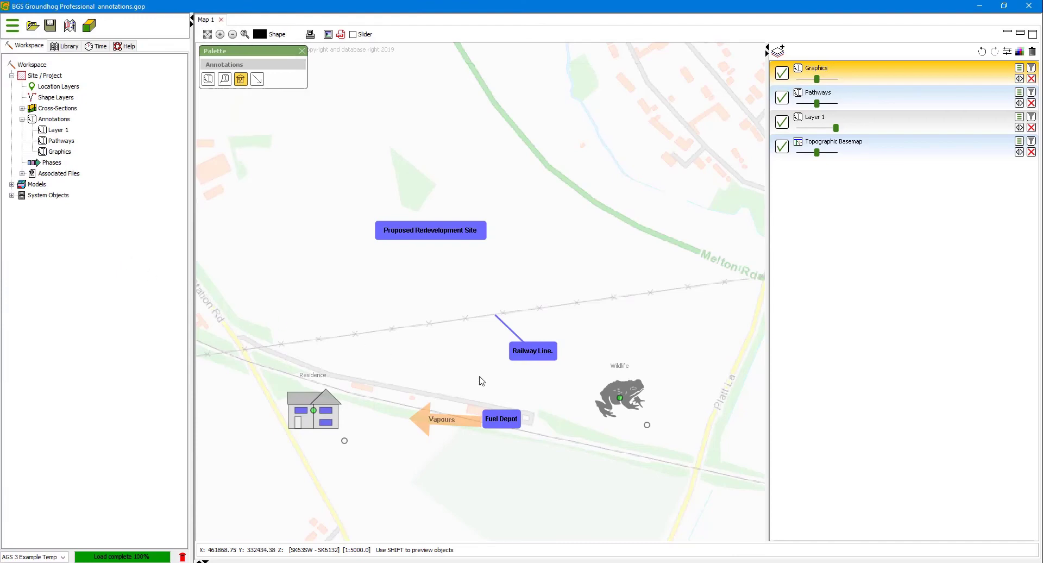
Step: Place a Vapours picture annotation between the Fuel Depot label and the Wildlife picture
{"action": "left_click", "coordinate": [551, 398]}
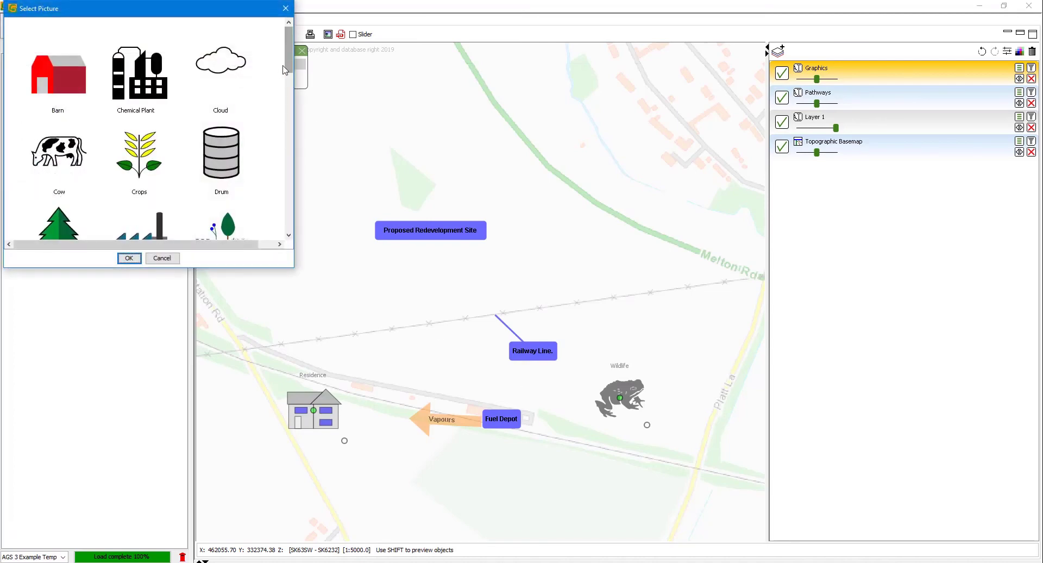
{"action": "left_click_drag", "start_coordinate": [290, 67], "coordinate": [278, 149]}
{"action": "scroll", "coordinate": [278, 149], "scroll_direction": "down", "scroll_amount": 5}
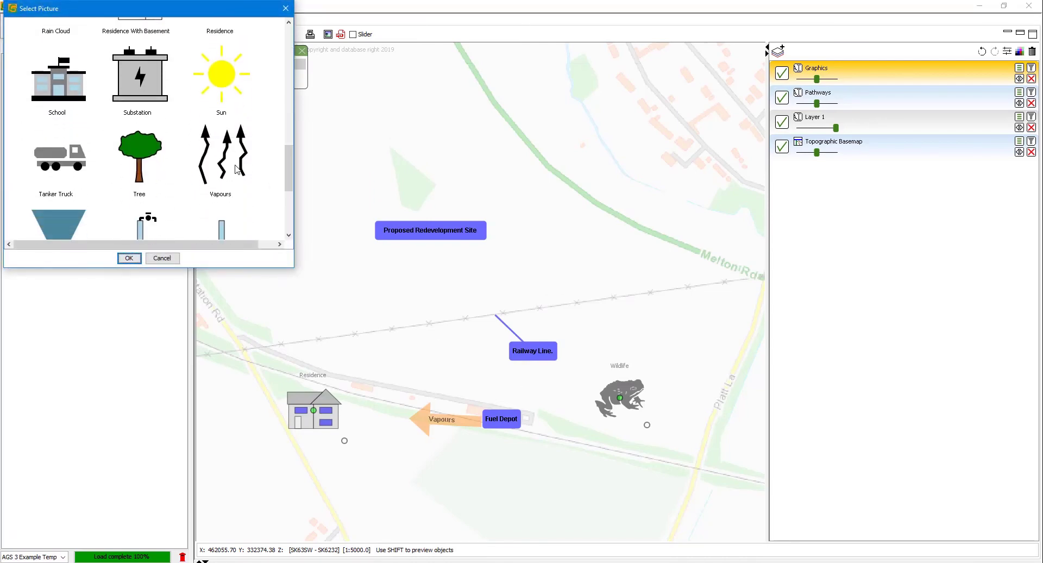
{"action": "left_click", "coordinate": [237, 170]}
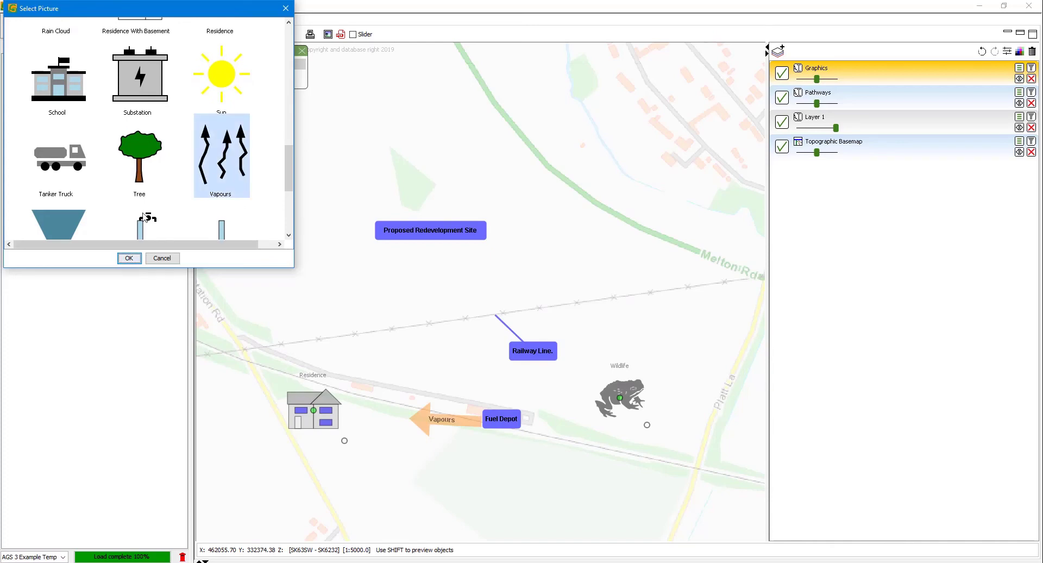
{"action": "left_click", "coordinate": [128, 258]}
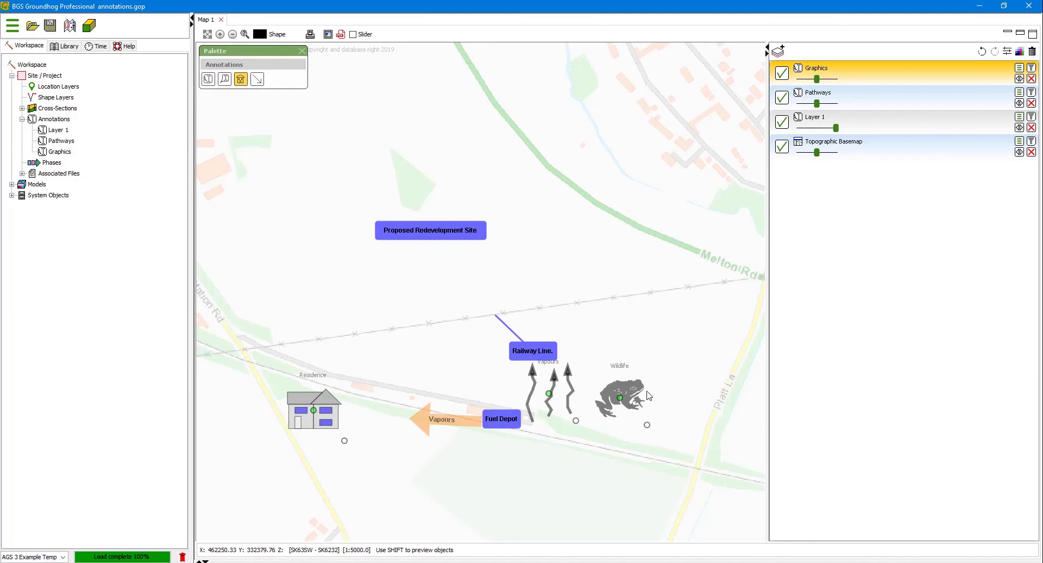
Step: Rotate the Vapours picture by 90 degrees so its arrows point towards the Wildlife picture
{"action": "right_click", "coordinate": [550, 397]}
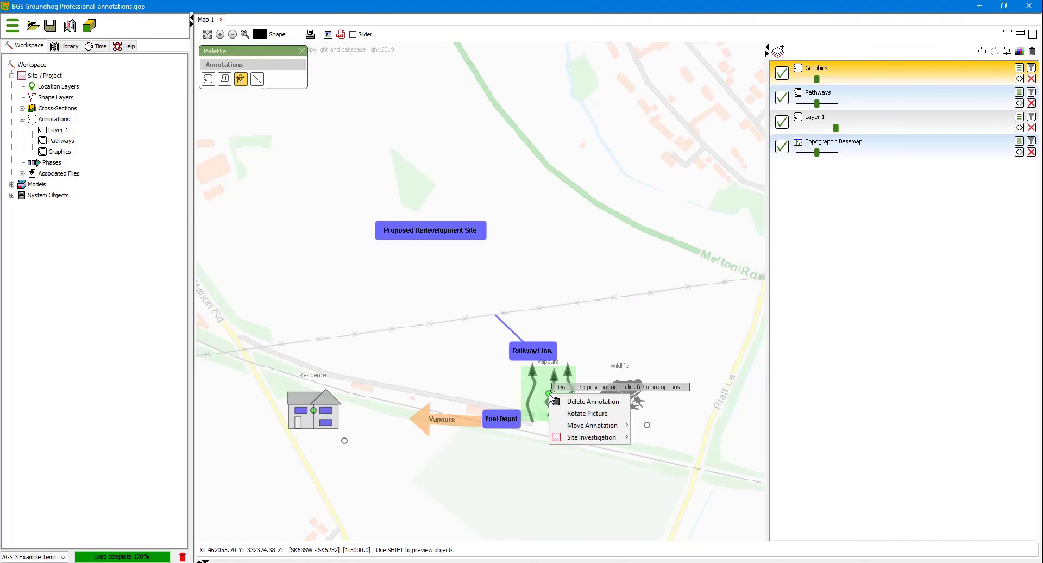
{"action": "left_click", "coordinate": [577, 417]}
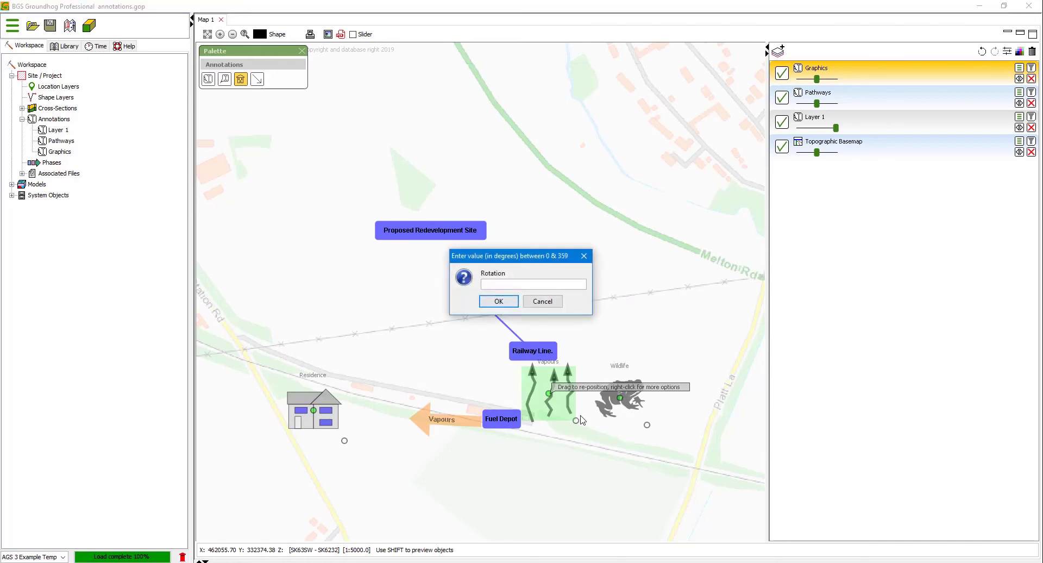
{"action": "type", "text": "90"}
{"action": "left_click", "coordinate": [504, 301]}
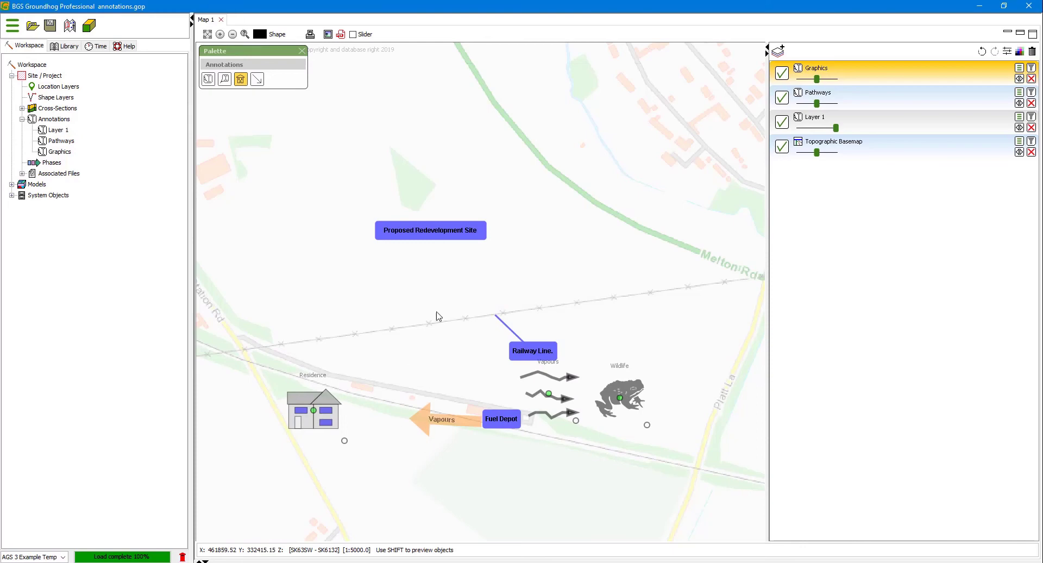
Step: Turn off Dynamic Graphic Sizing in the Graphics layer's annotation settings and check the pictures at different zoom levels
{"action": "left_click", "coordinate": [1020, 68]}
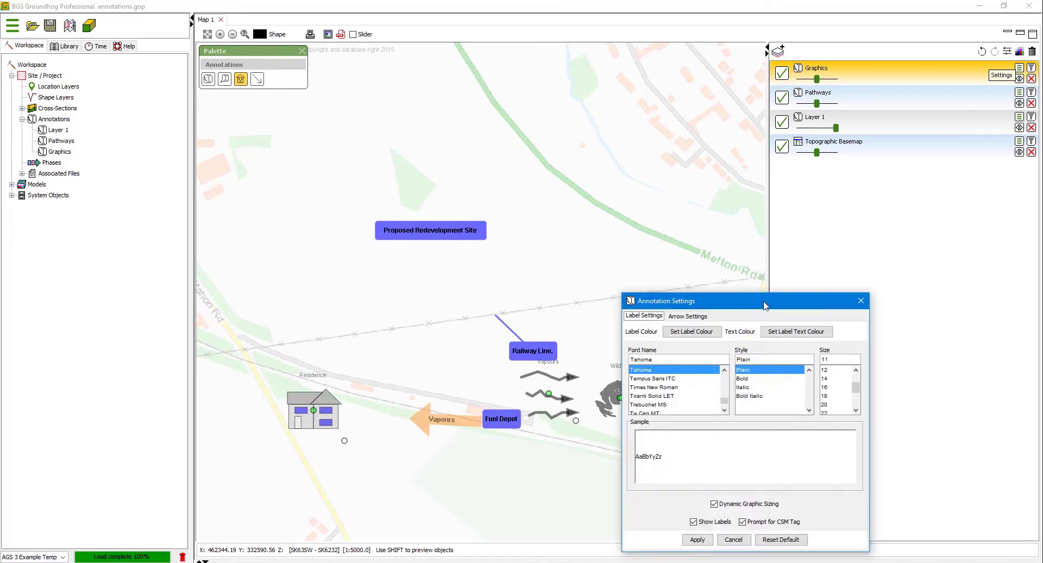
{"action": "left_click_drag", "start_coordinate": [765, 305], "coordinate": [562, 136]}
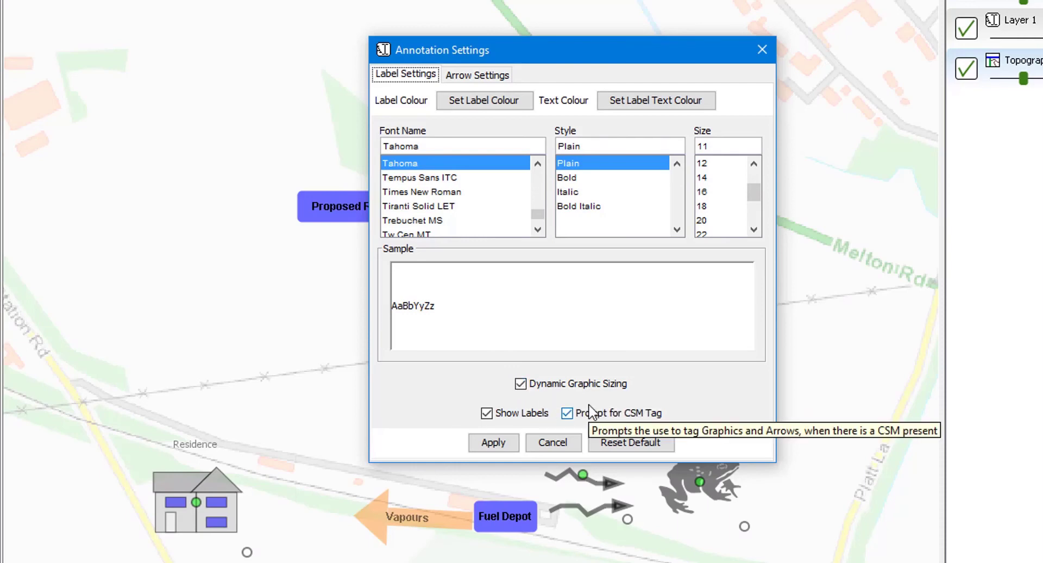
{"action": "left_click", "coordinate": [521, 384]}
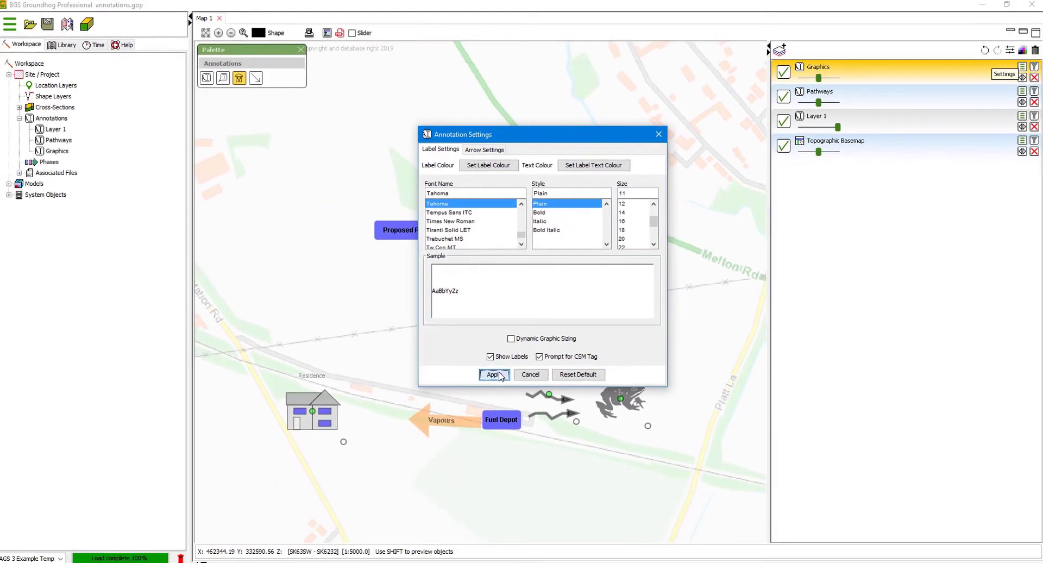
{"action": "left_click", "coordinate": [494, 416]}
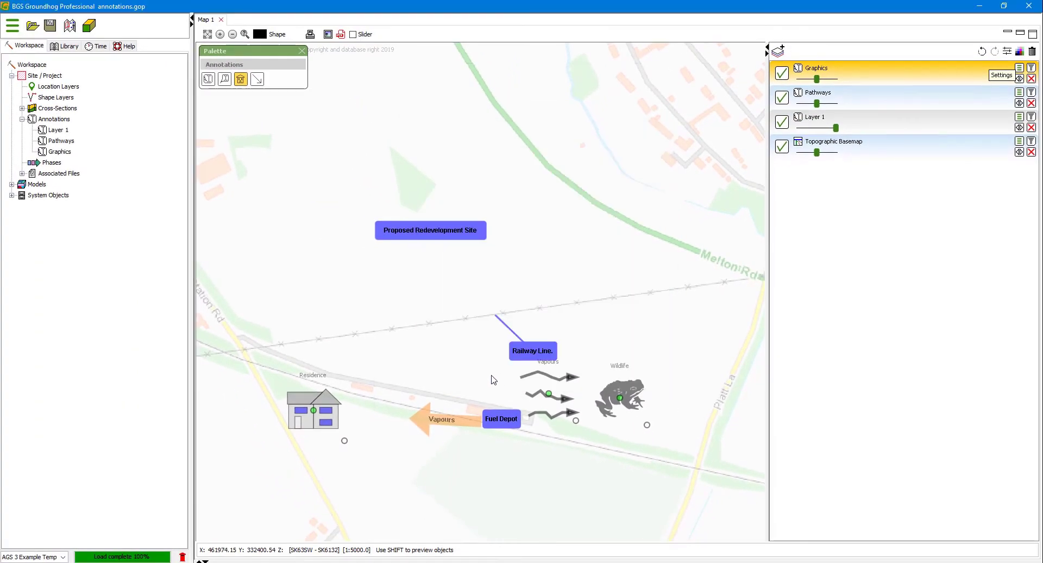
{"action": "scroll", "coordinate": [476, 378], "scroll_direction": "up", "scroll_amount": 2}
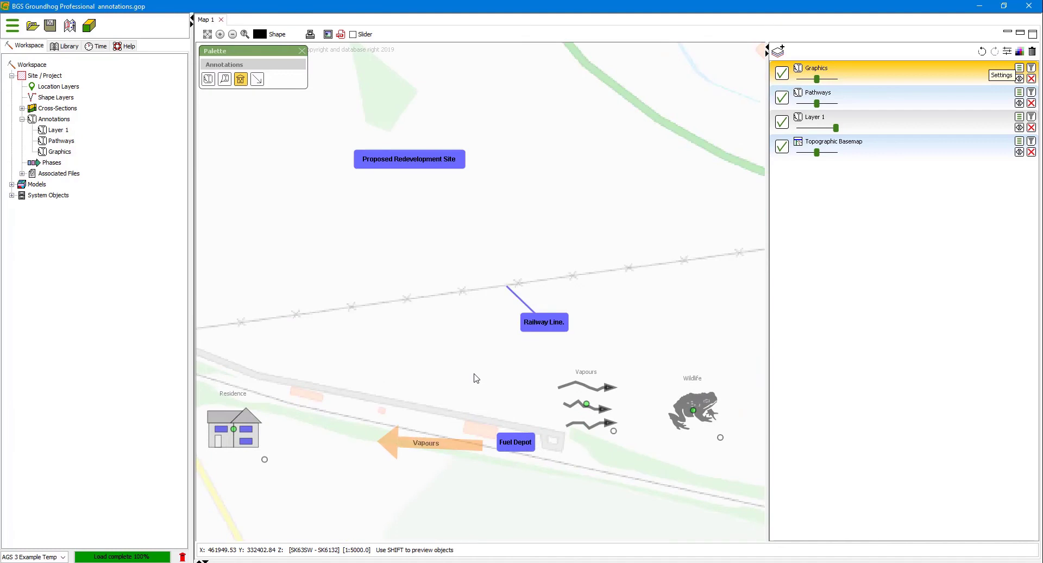
{"action": "scroll", "coordinate": [477, 378], "scroll_direction": "up", "scroll_amount": 2}
{"action": "scroll", "coordinate": [476, 378], "scroll_direction": "up", "scroll_amount": 2}
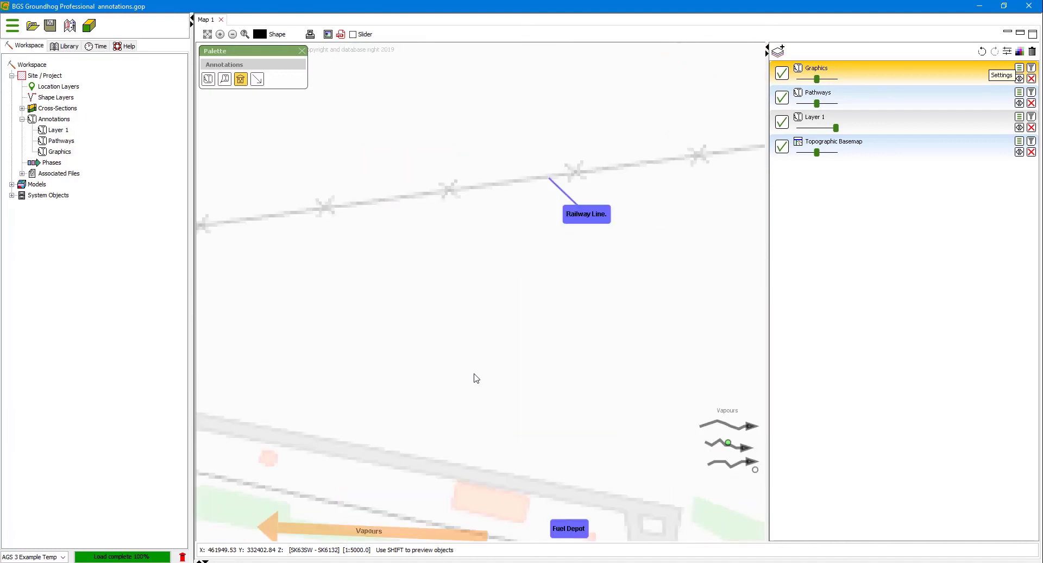
{"action": "scroll", "coordinate": [477, 378], "scroll_direction": "down", "scroll_amount": 2}
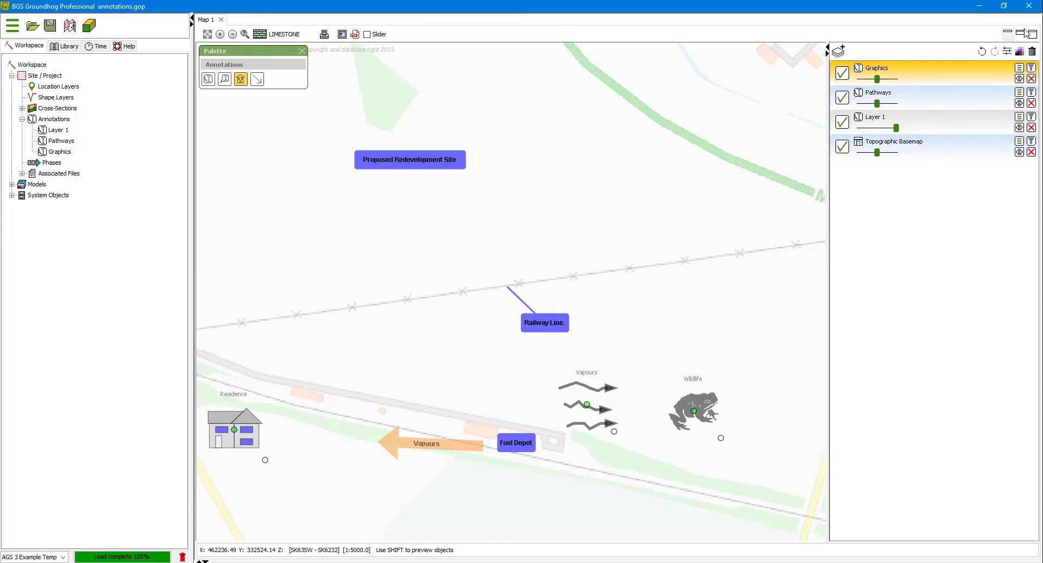
Step: Restore the map window to reveal cross-section s1, then maximise the cross-section and centre it in view
{"action": "left_click", "coordinate": [1020, 34]}
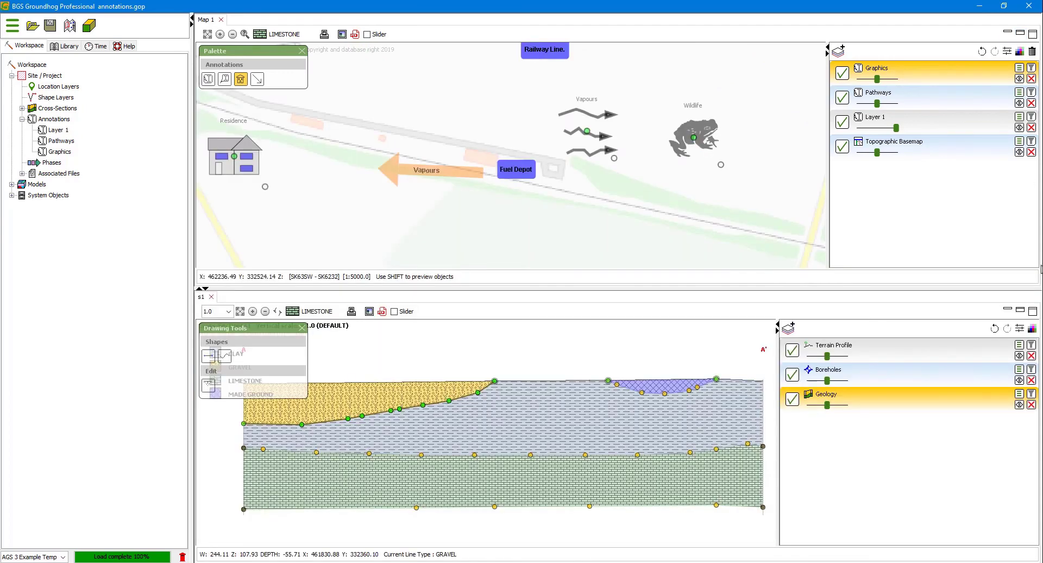
{"action": "left_click", "coordinate": [1032, 311]}
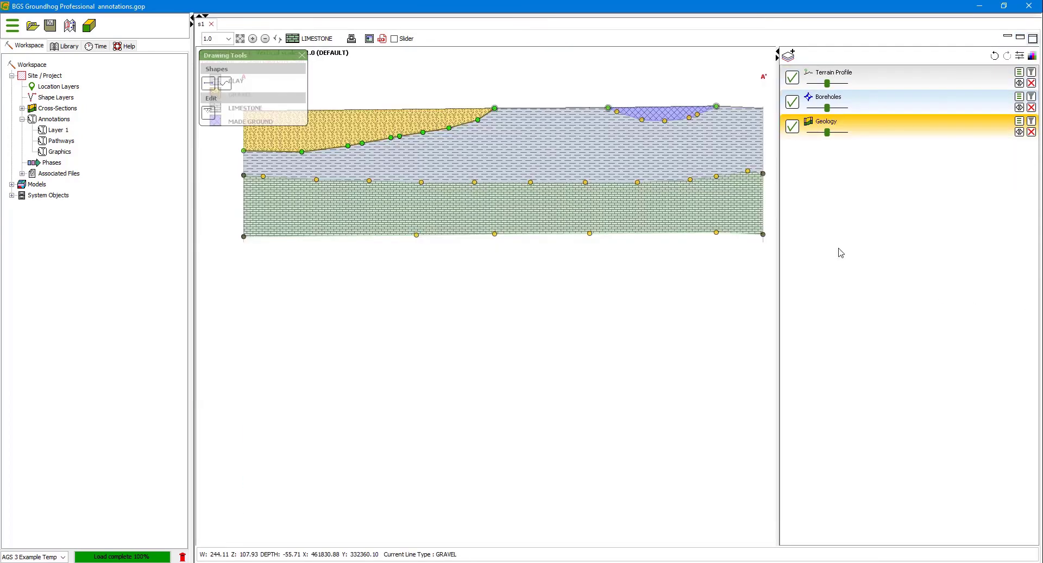
{"action": "left_click_drag", "start_coordinate": [591, 159], "coordinate": [570, 263]}
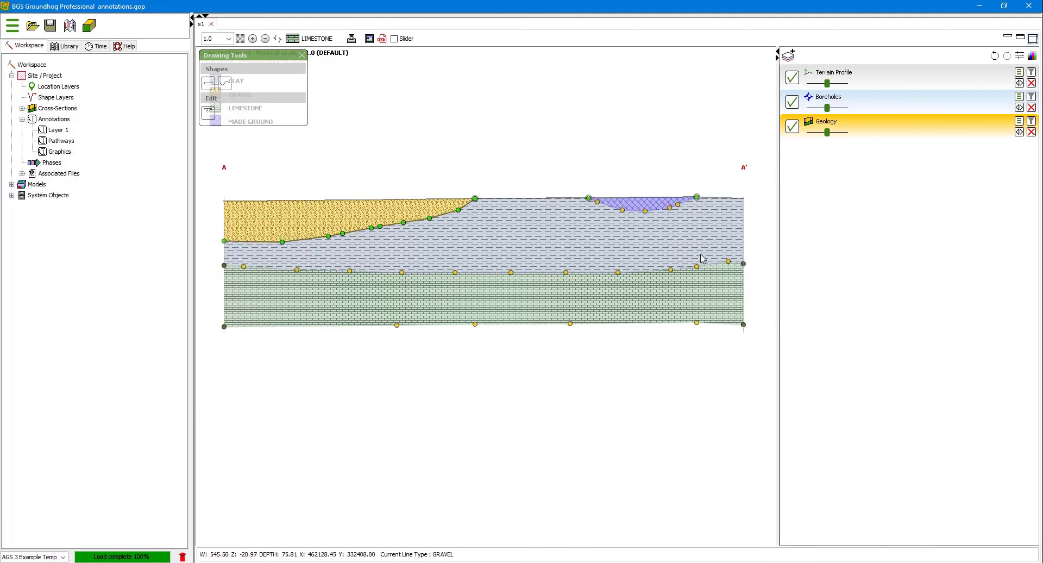
Step: Create a new annotation layer named Graphics in cross-section s1
{"action": "right_click", "coordinate": [847, 218]}
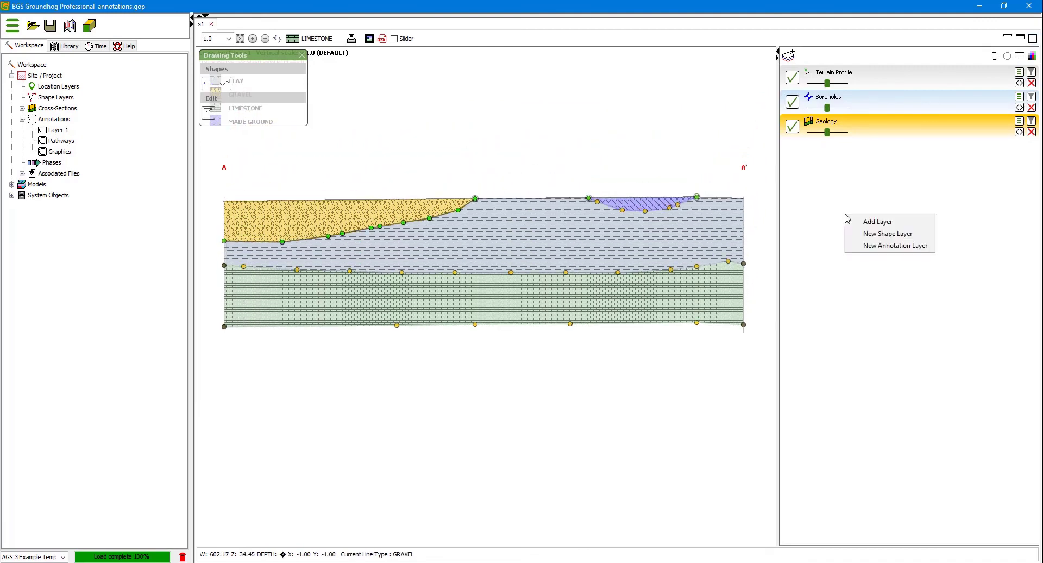
{"action": "left_click", "coordinate": [866, 245]}
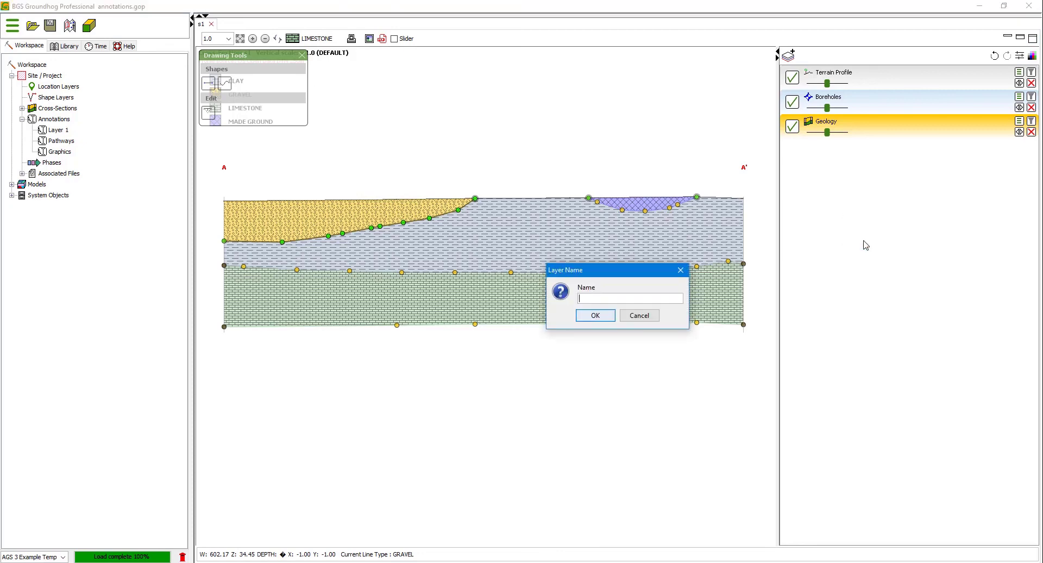
{"action": "type", "text": "Graphics"}
{"action": "key", "text": "Return"}
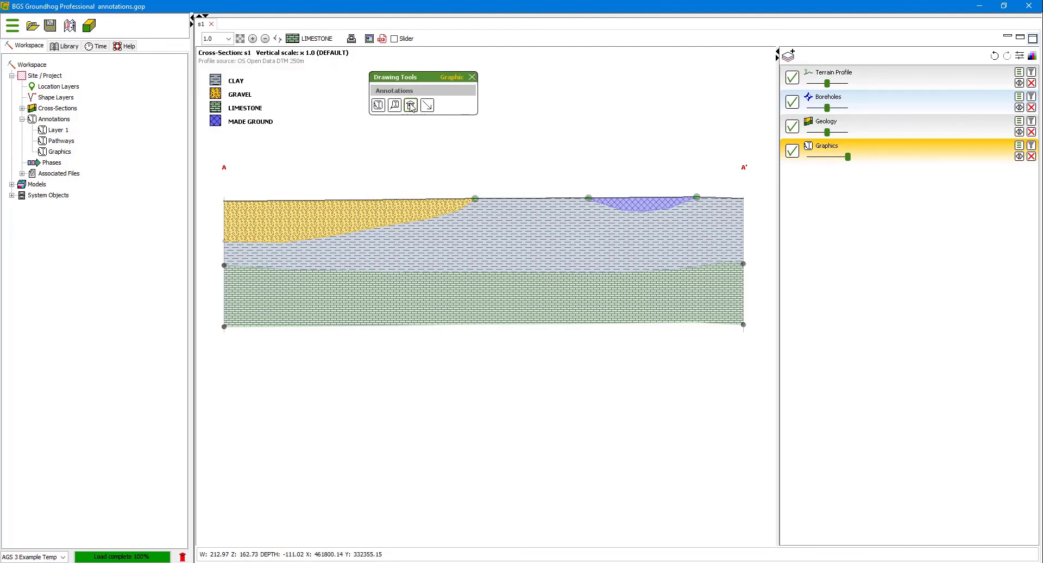
Step: Place a Barn picture annotation above the gravel near the A end of the section, then enlarge it and position it on the ground surface
{"action": "left_click", "coordinate": [412, 106]}
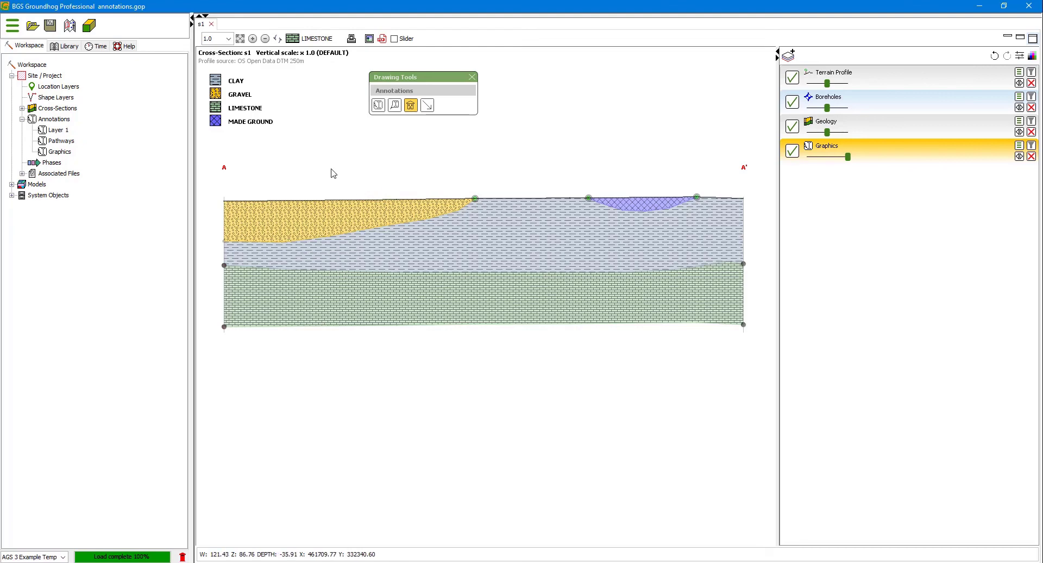
{"action": "left_click", "coordinate": [286, 175]}
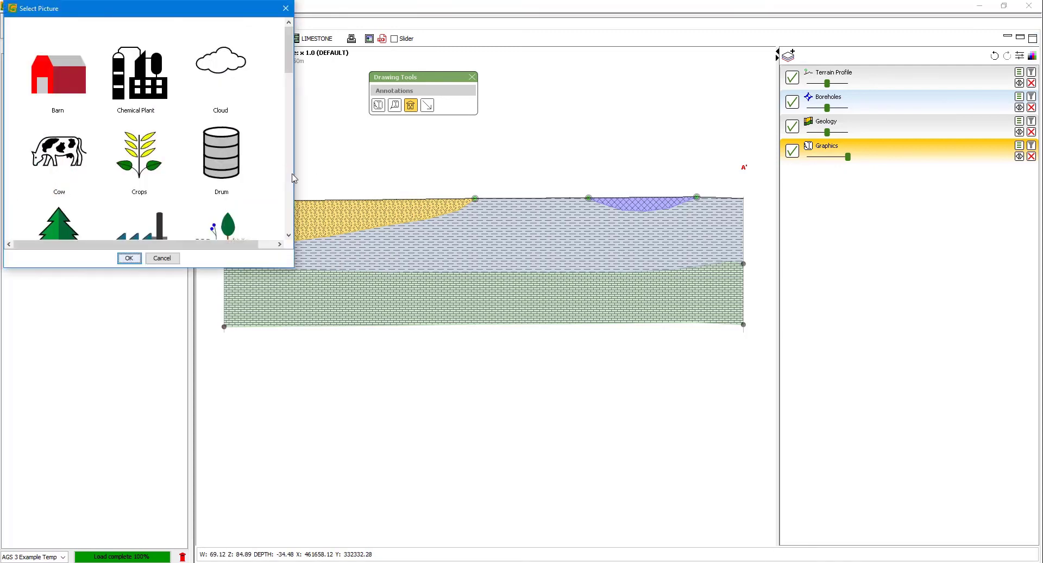
{"action": "left_click", "coordinate": [60, 69]}
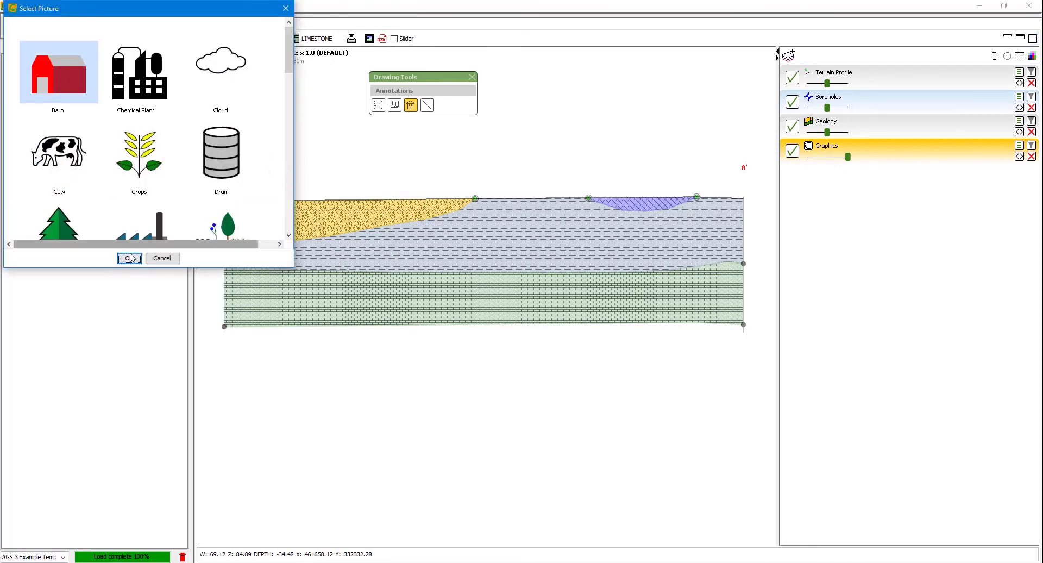
{"action": "left_click", "coordinate": [129, 259]}
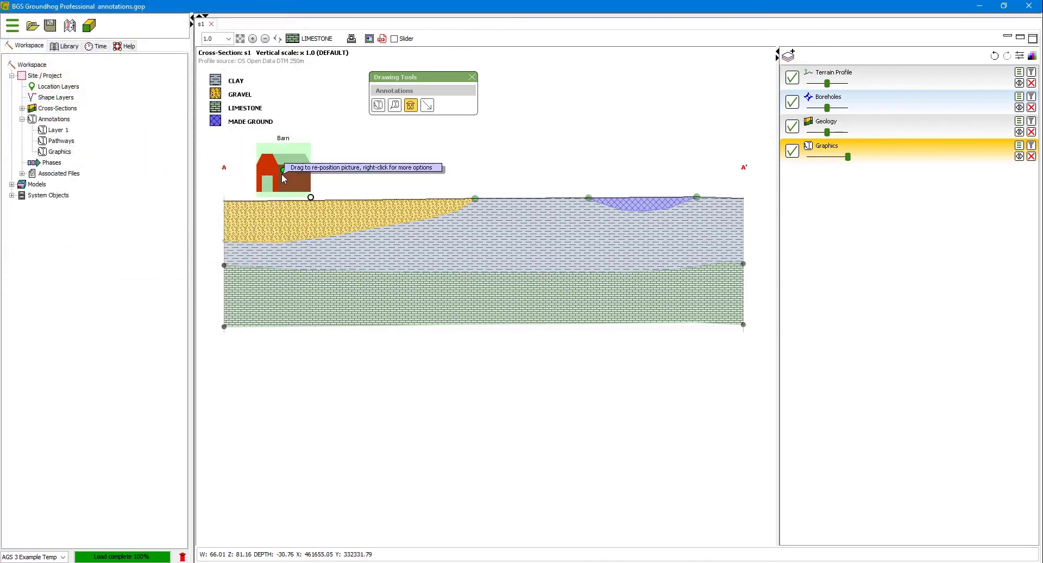
{"action": "left_click_drag", "start_coordinate": [281, 175], "coordinate": [310, 200]}
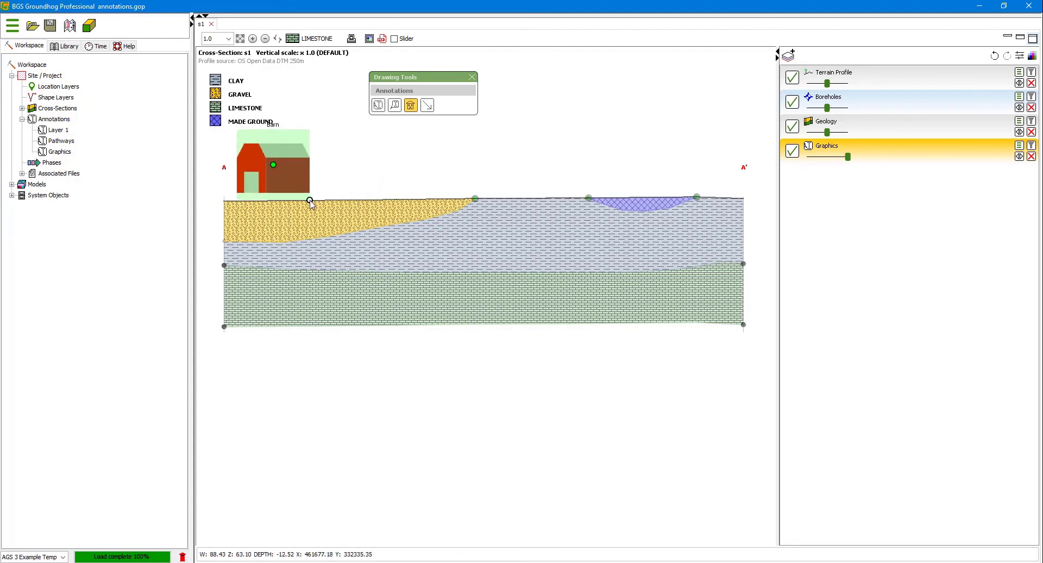